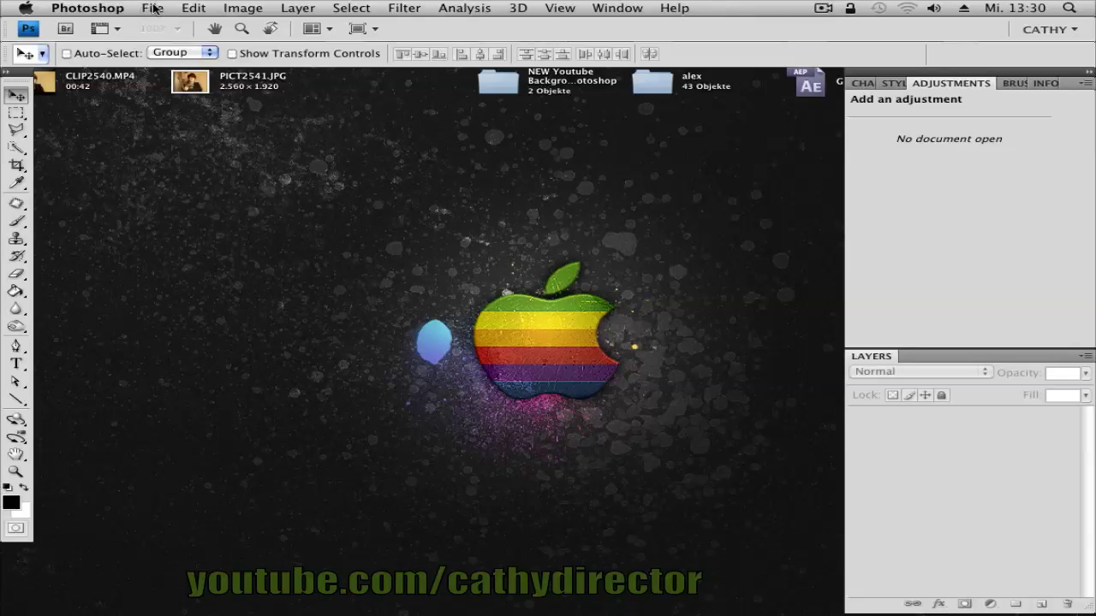
# Start a new document, keeping width 2000 px and setting height to 1700 px.
pyautogui.click(152, 9)
pyautogui.click(156, 26)
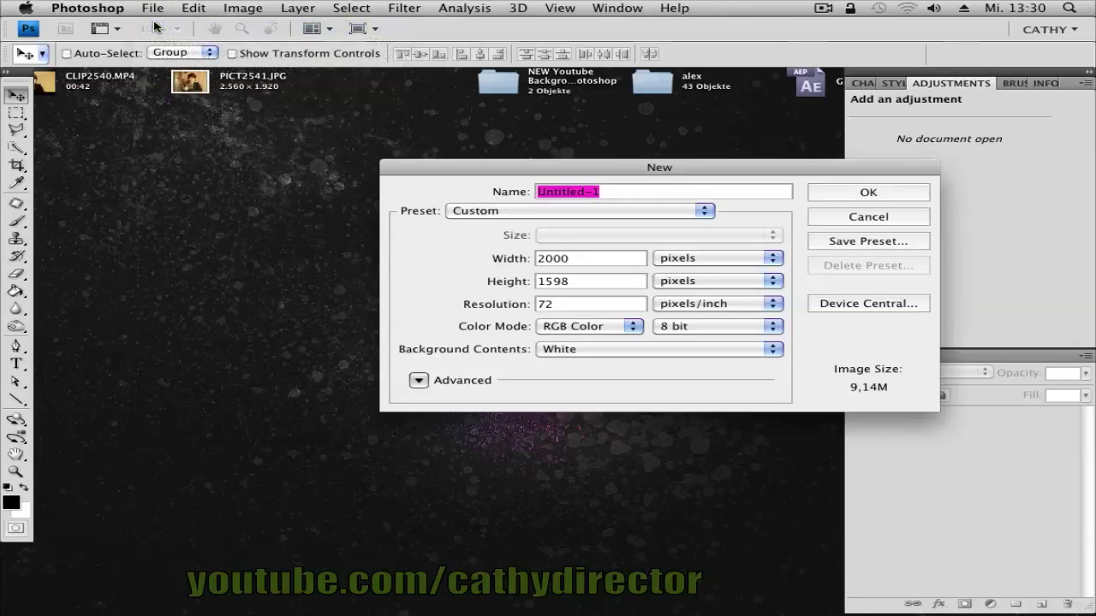
pyautogui.click(606, 258)
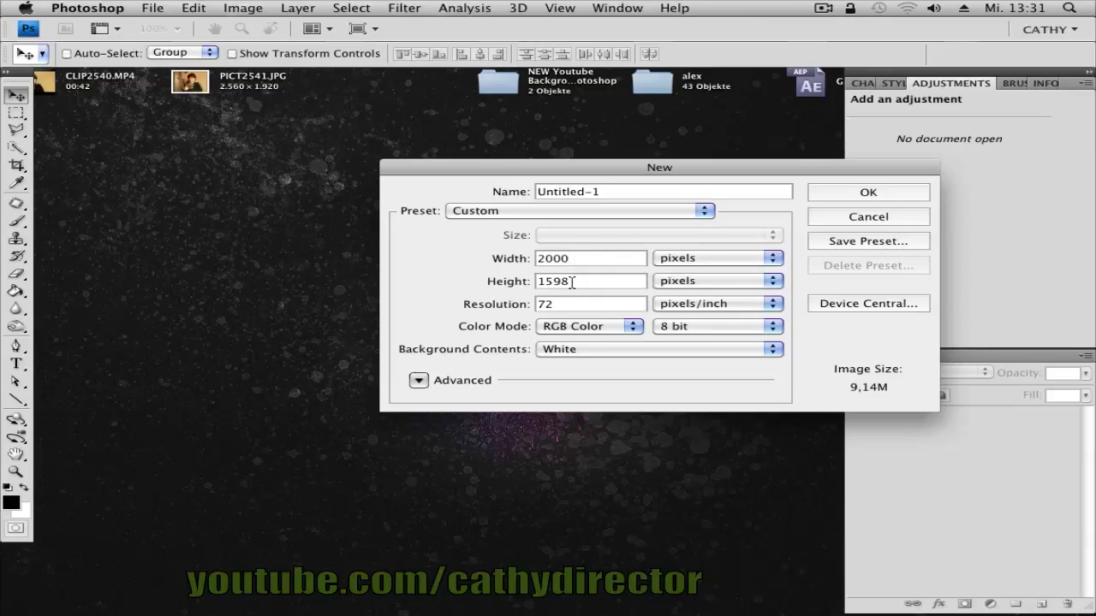
pyautogui.doubleClick(571, 283)
pyautogui.write('1700')
# Create the 2000 × 1700 document and fill it with a vertical yellow-to-green gradient.
pyautogui.click(848, 194)
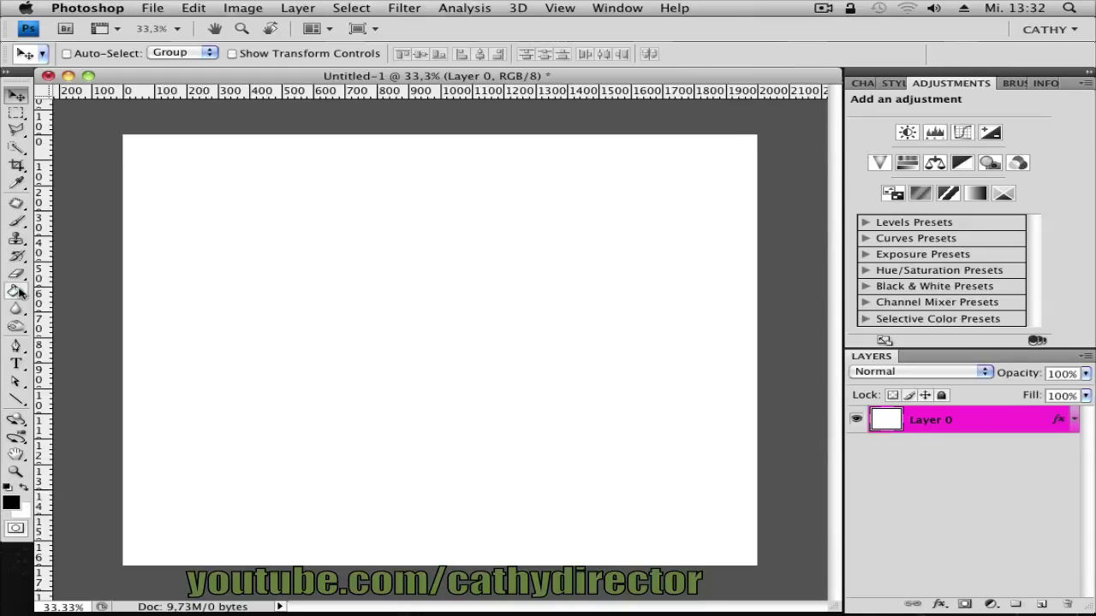
pyautogui.click(19, 292)
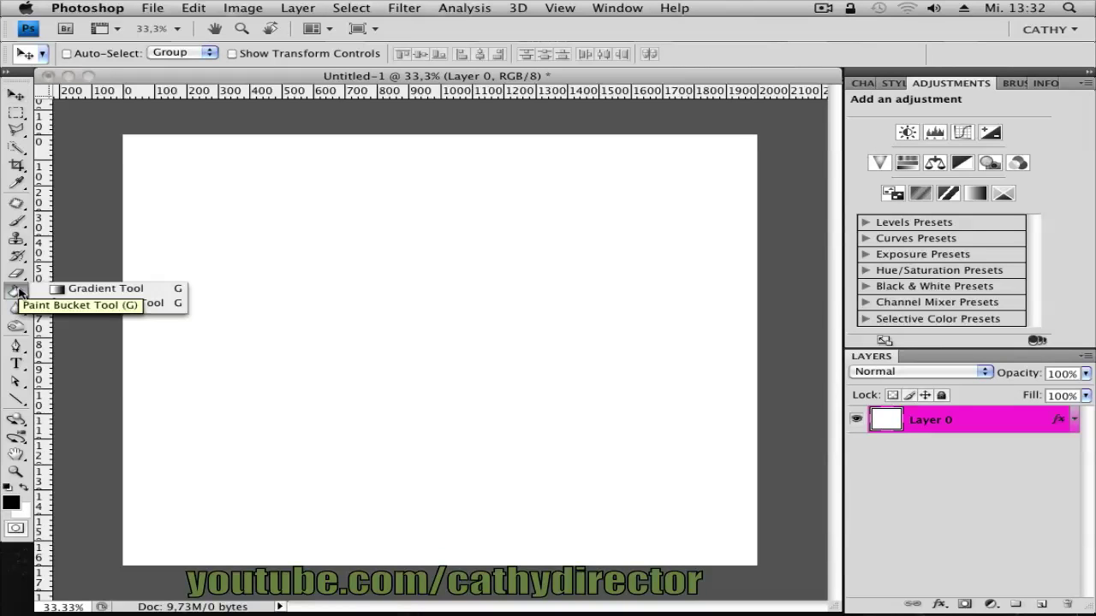
pyautogui.click(86, 288)
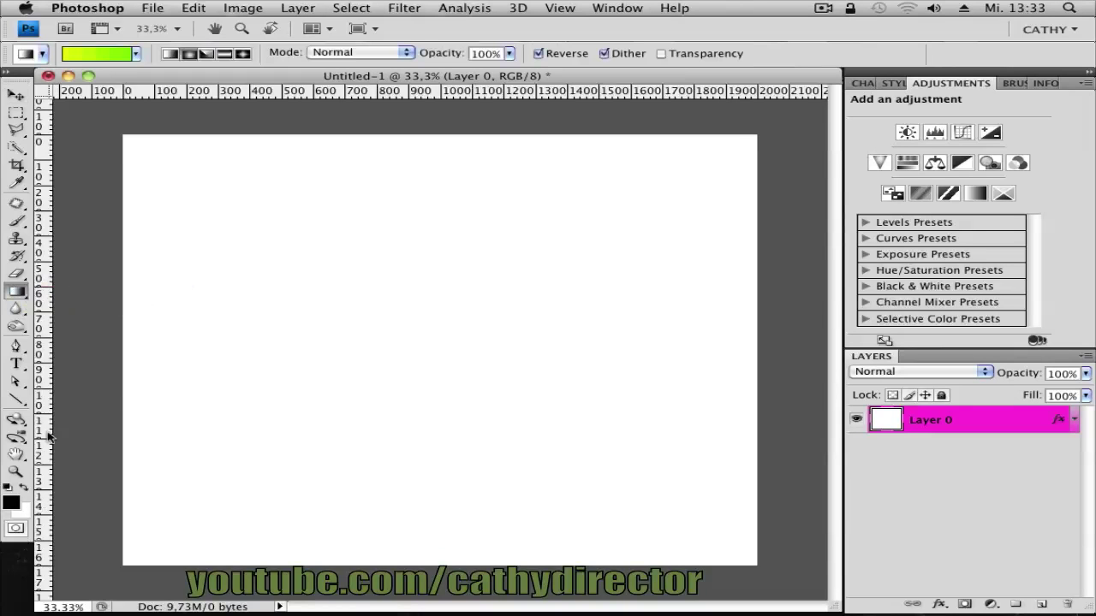
pyautogui.click(135, 54)
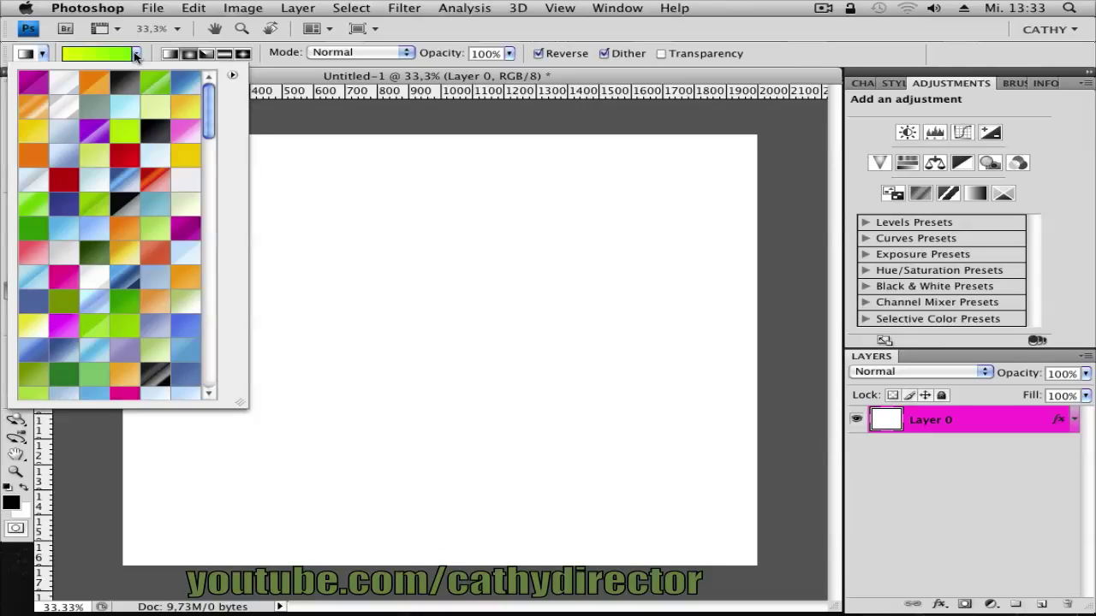
pyautogui.click(135, 54)
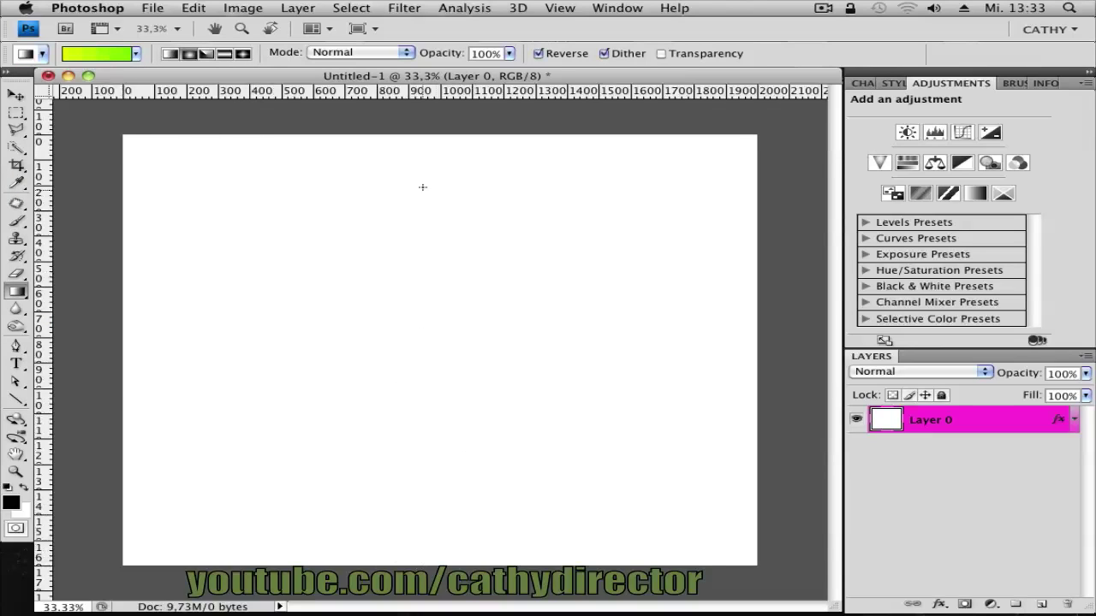
pyautogui.moveTo(419, 563); pyautogui.dragTo(424, 134)
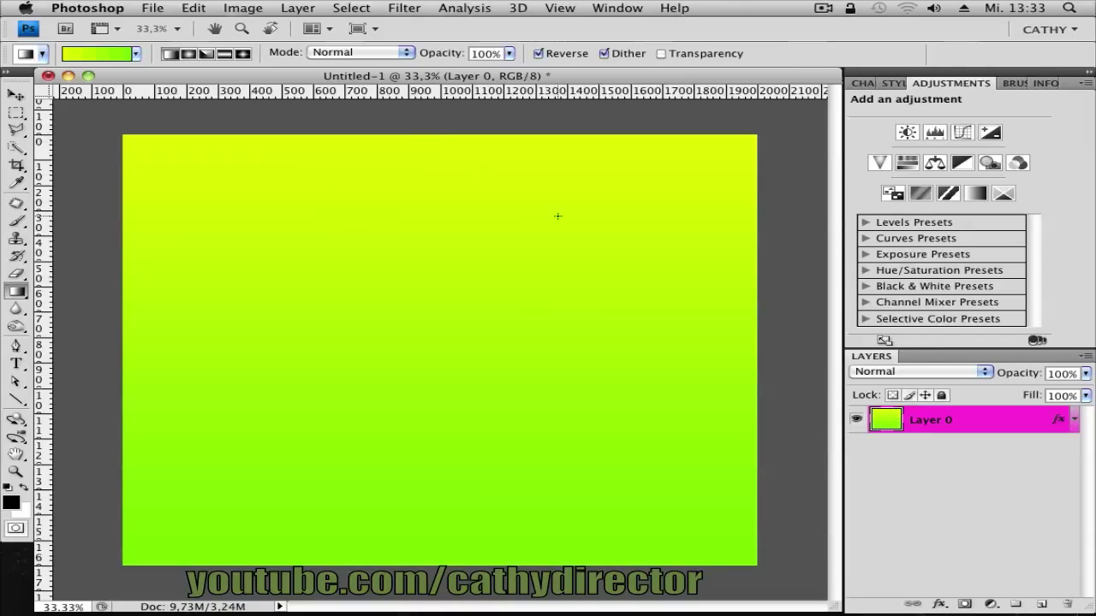
# Enable Pattern Overlay in Layer 0's style and pick the honeycomb pattern.
pyautogui.doubleClick(989, 423)
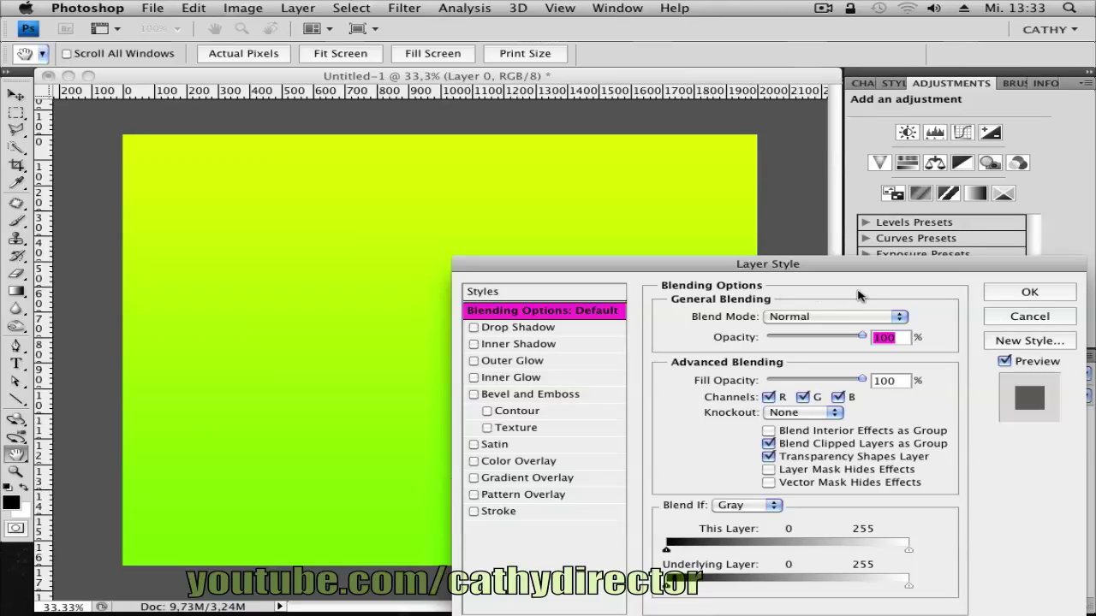
pyautogui.click(475, 496)
pyautogui.click(501, 497)
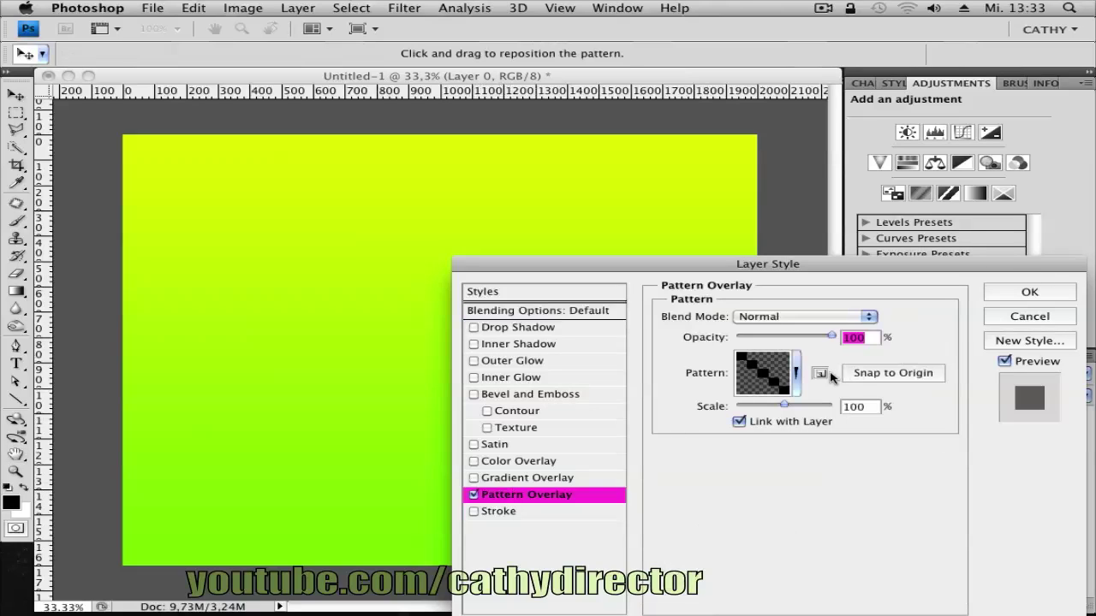
pyautogui.click(797, 373)
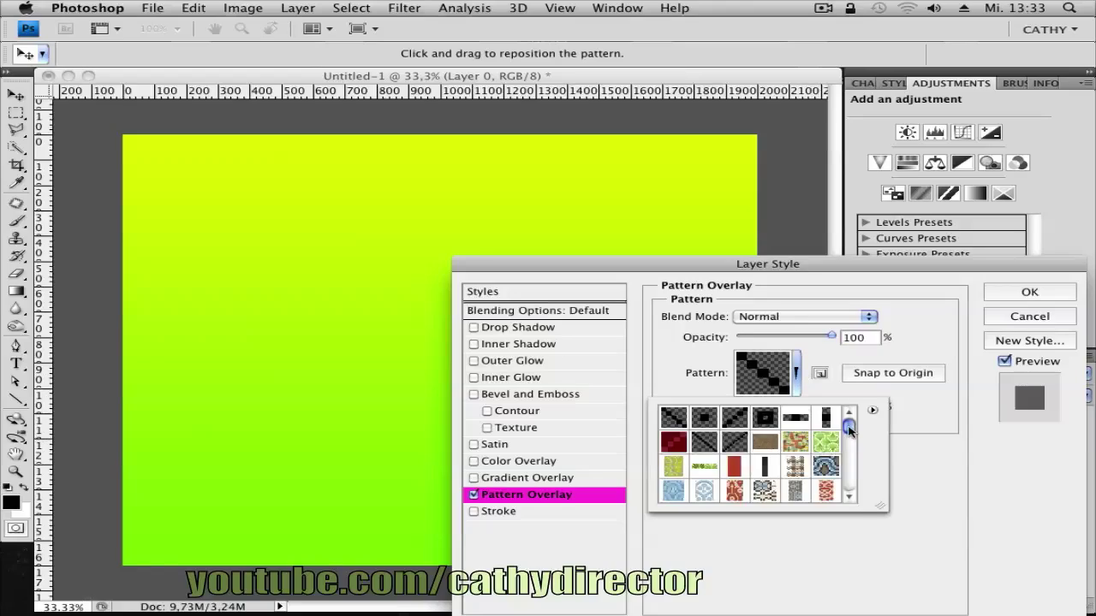
pyautogui.moveTo(848, 426); pyautogui.dragTo(848, 487)
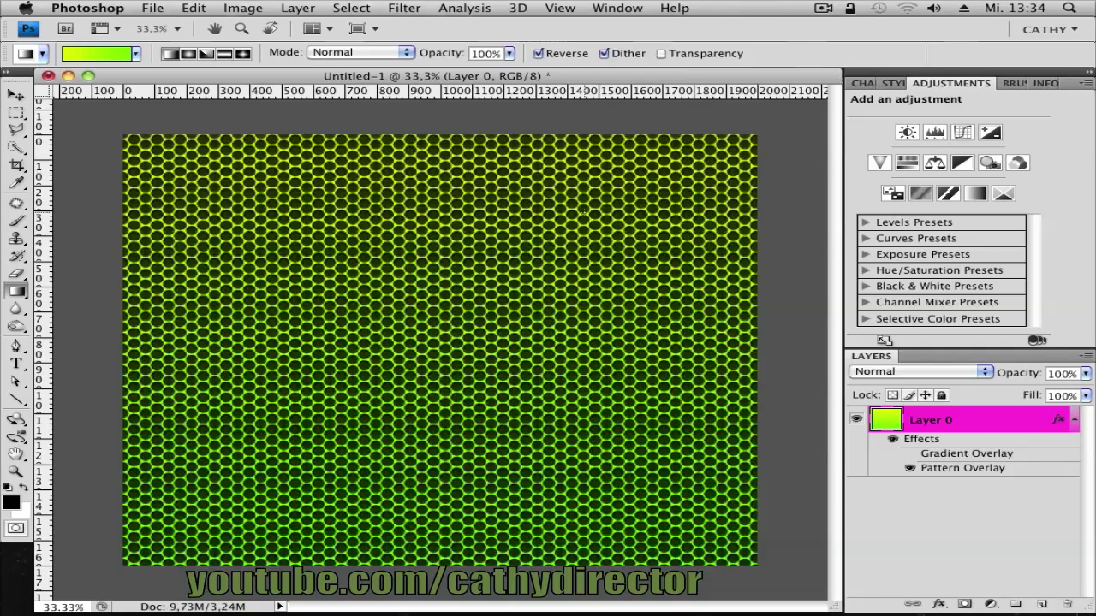
# Add a new Layer 1 and fill it solid black with the Paint Bucket.
pyautogui.click(1041, 605)
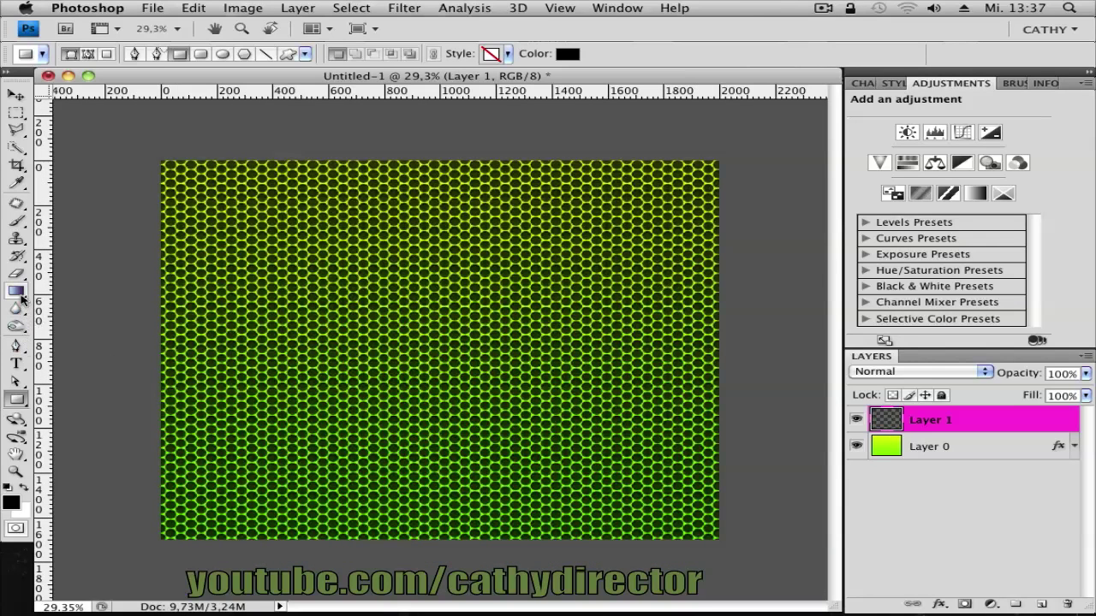
pyautogui.click(21, 295)
pyautogui.click(85, 305)
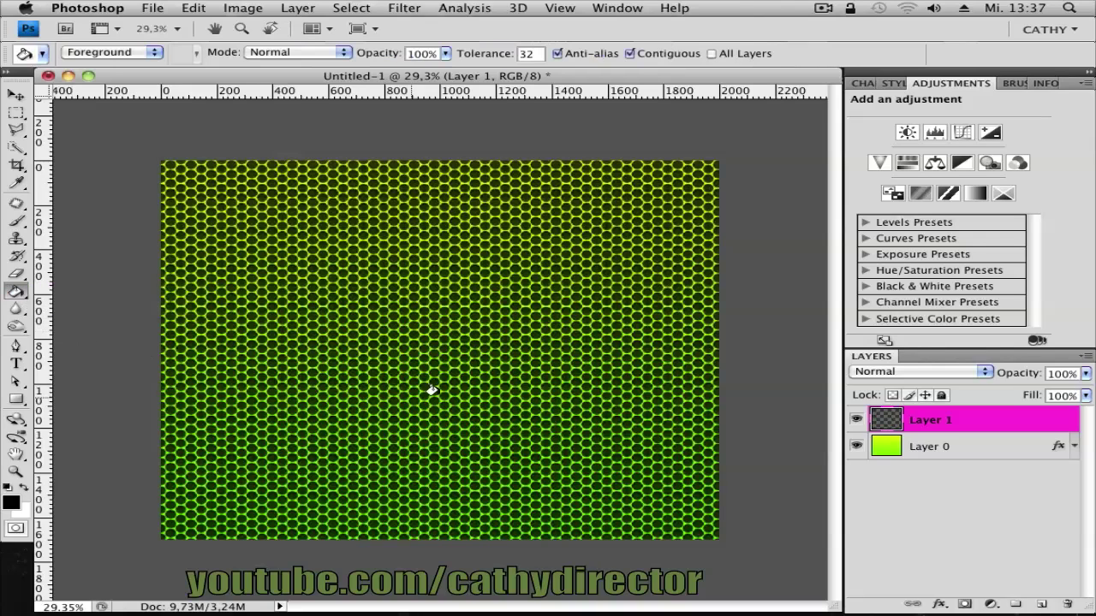
pyautogui.click(461, 383)
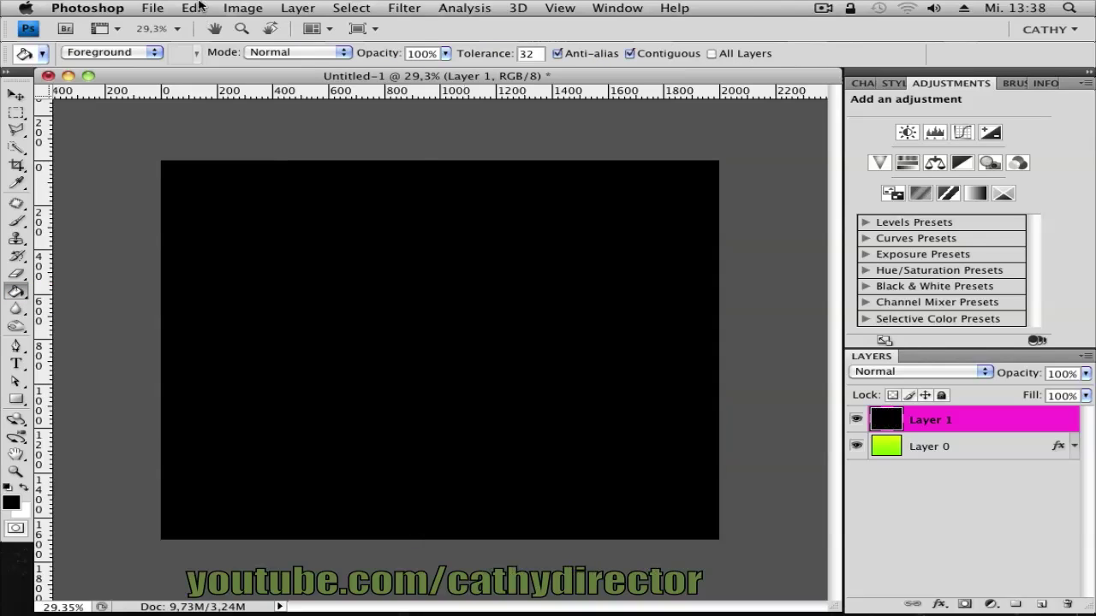
pyautogui.click(193, 7)
pyautogui.moveTo(406, 308)
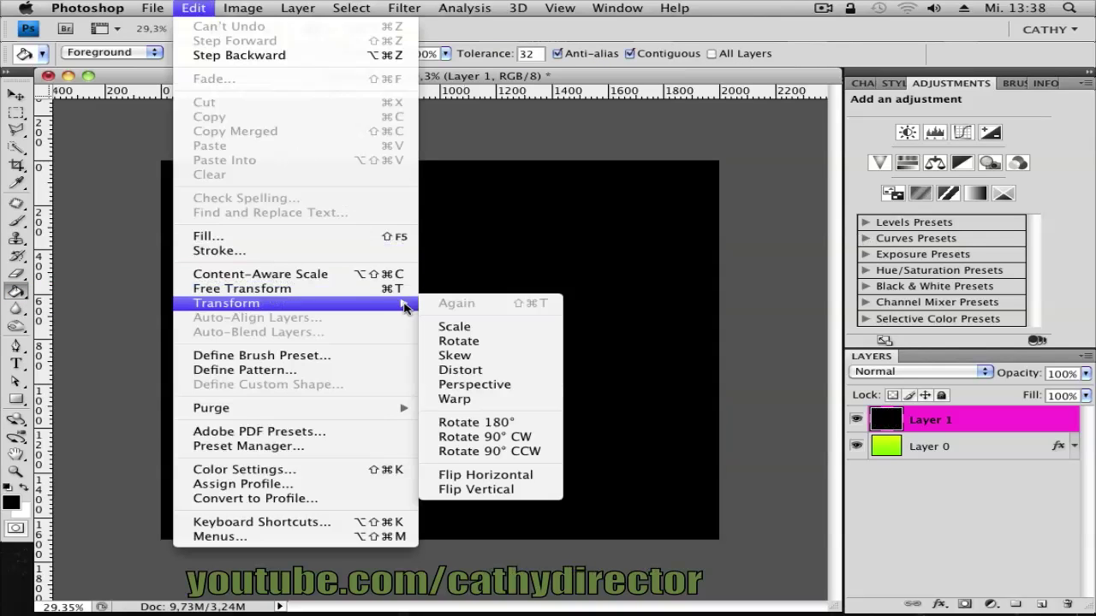
# Pull the black layer's left edge inward to about 83% width with Free Transform.
pyautogui.click(454, 327)
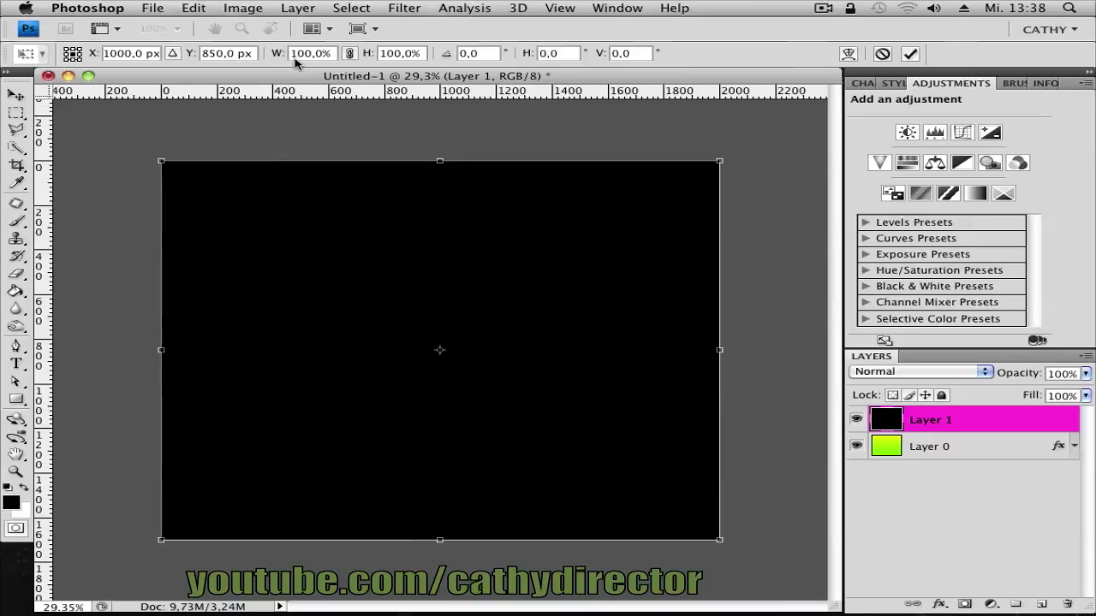
pyautogui.scroll(5, 452, 163)
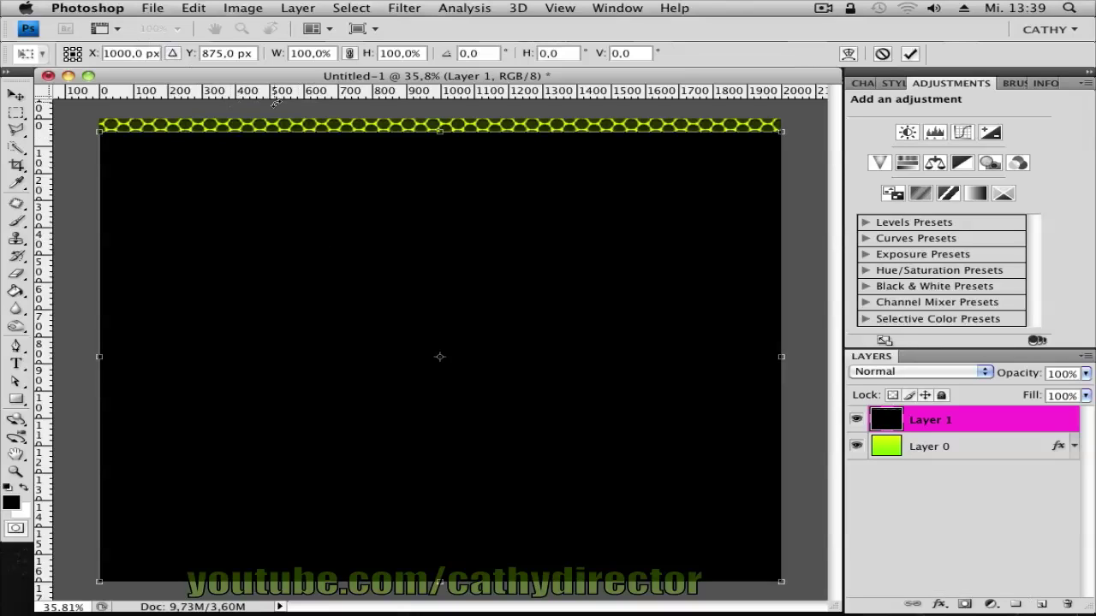
pyautogui.moveTo(99, 356); pyautogui.dragTo(248, 354)
pyautogui.scroll(8, 247, 355)
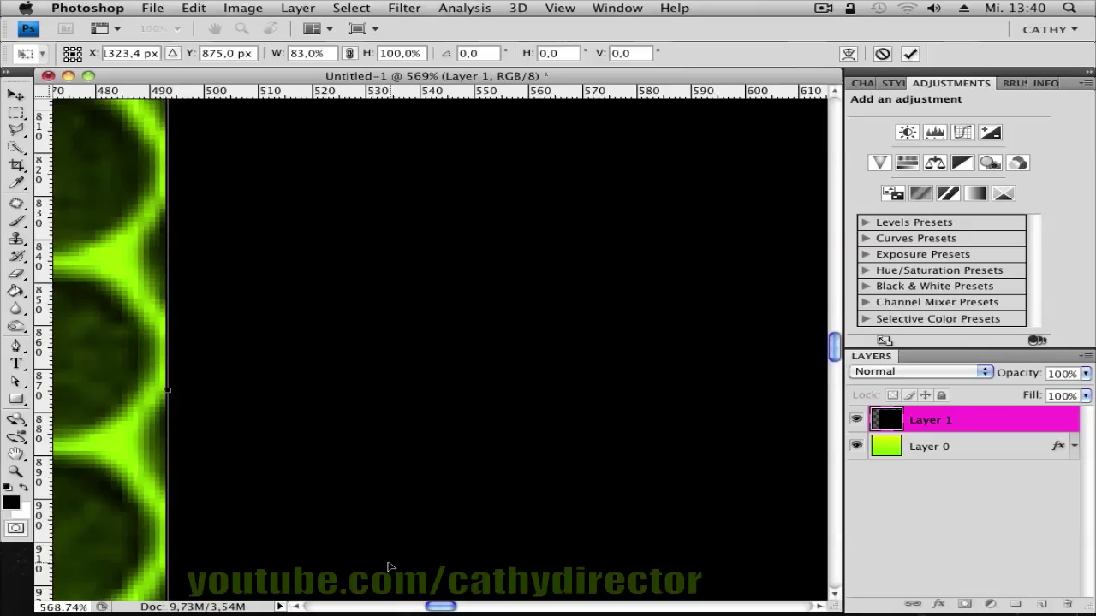
pyautogui.scroll(-4, 391, 430)
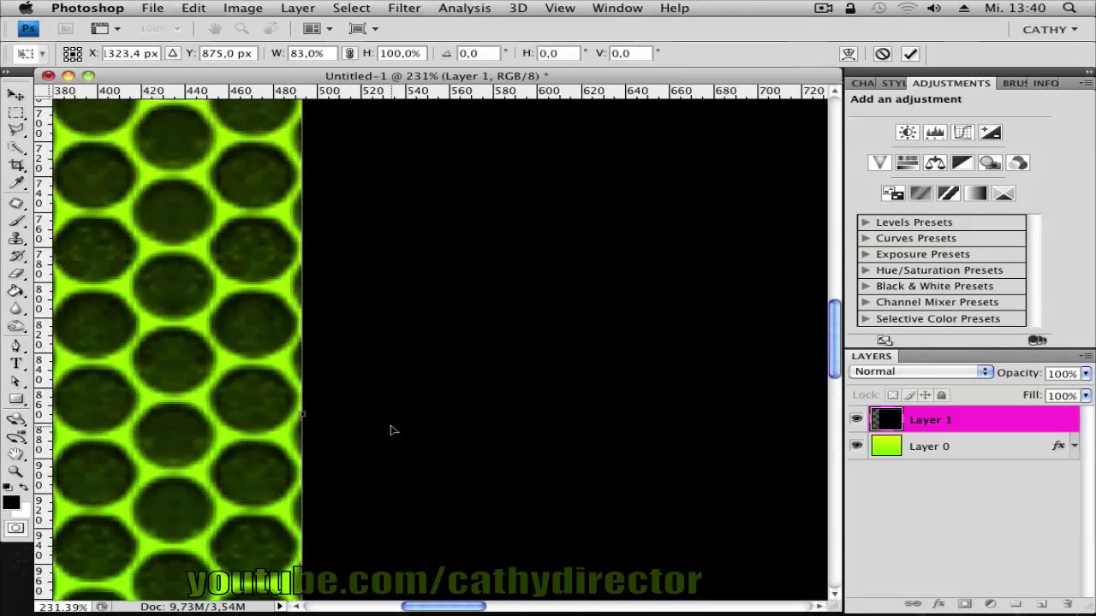
pyautogui.scroll(-6, 391, 430)
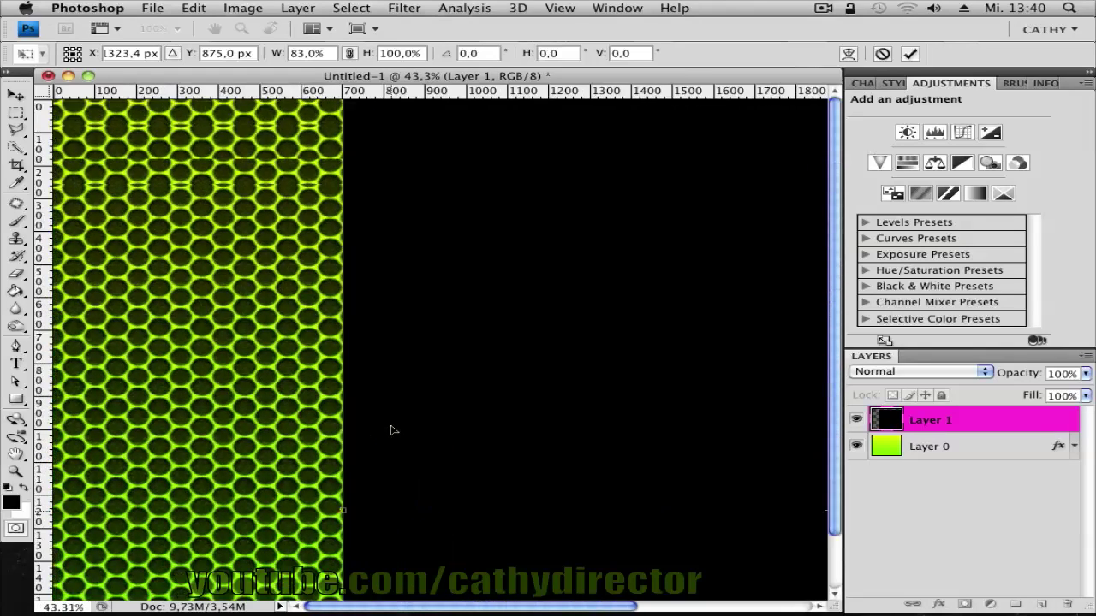
pyautogui.scroll(-1, 391, 431)
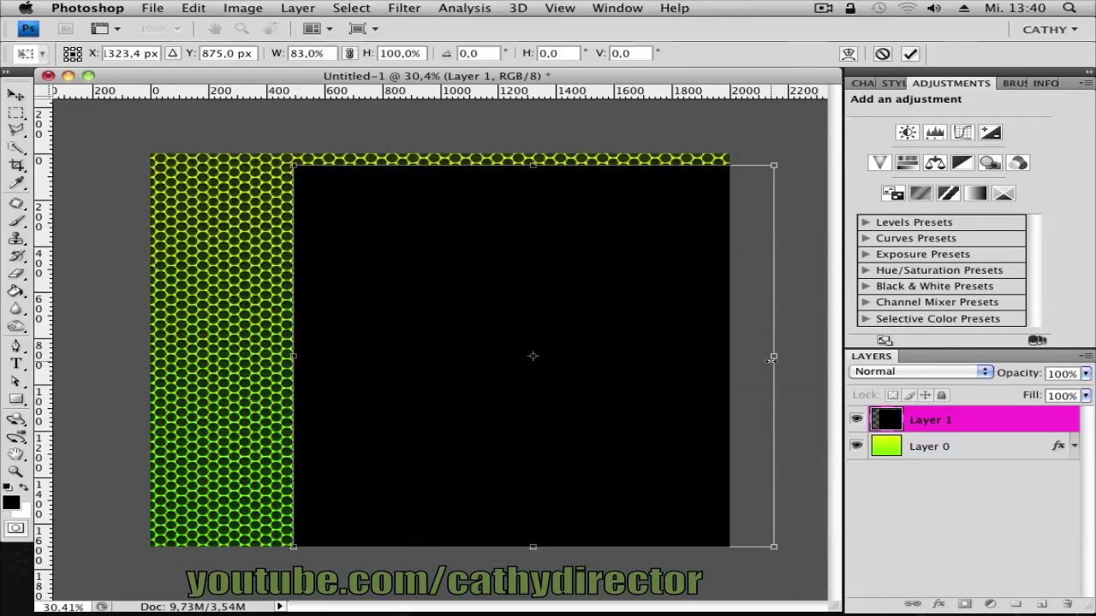
# Narrow the black layer from the right to about 50.6% width and commit the transform.
pyautogui.moveTo(774, 357); pyautogui.dragTo(585, 357)
pyautogui.scroll(5, 585, 357)
pyautogui.scroll(-3, 434, 421)
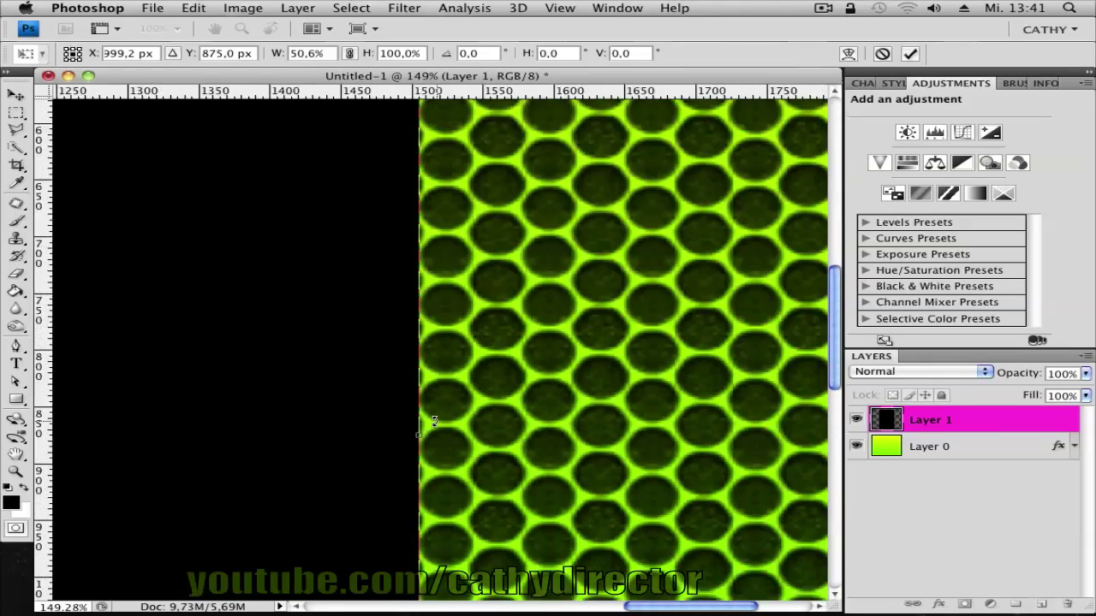
pyautogui.scroll(-4, 434, 421)
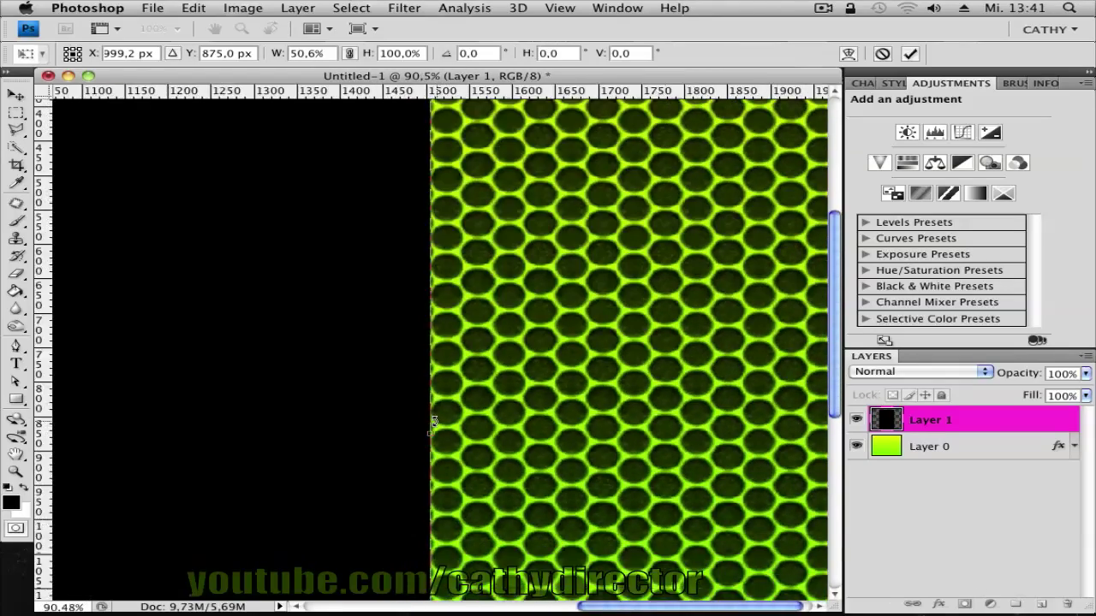
pyautogui.scroll(-4, 437, 425)
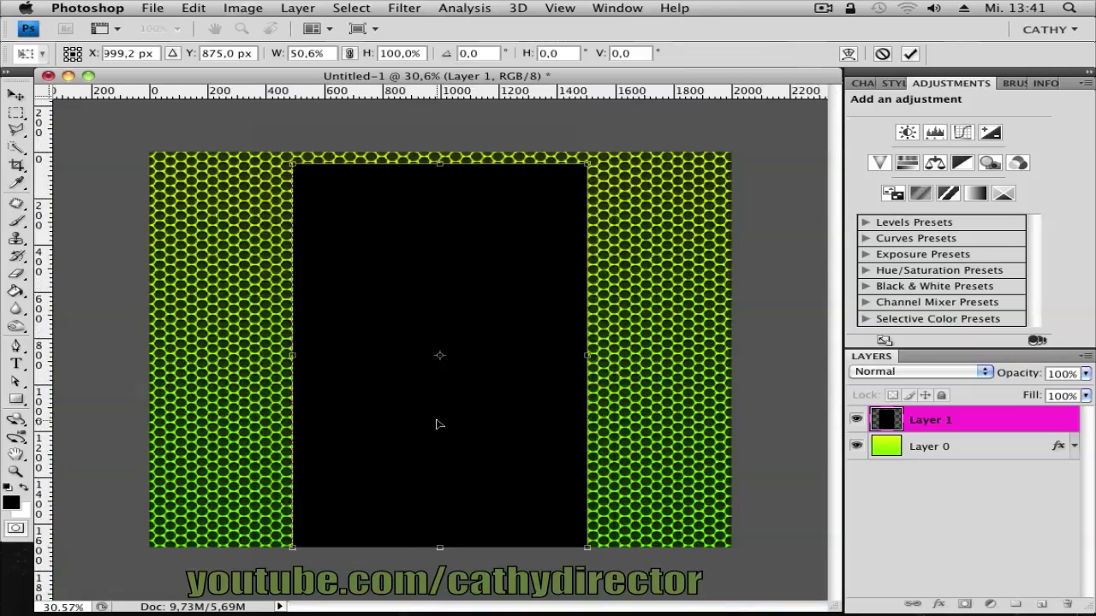
pyautogui.press('g')
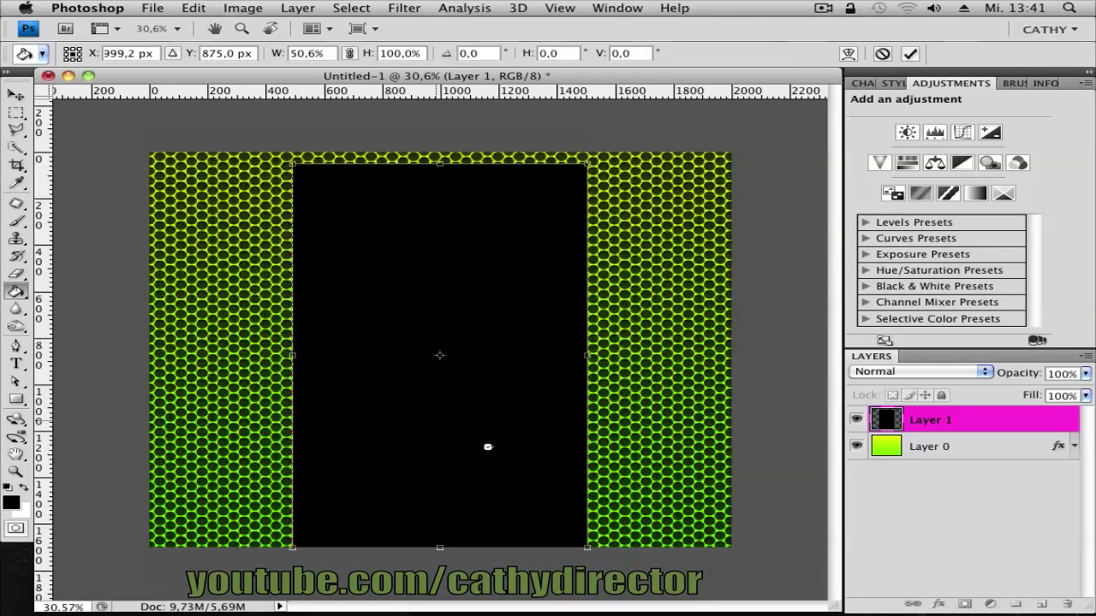
pyautogui.press('Return')
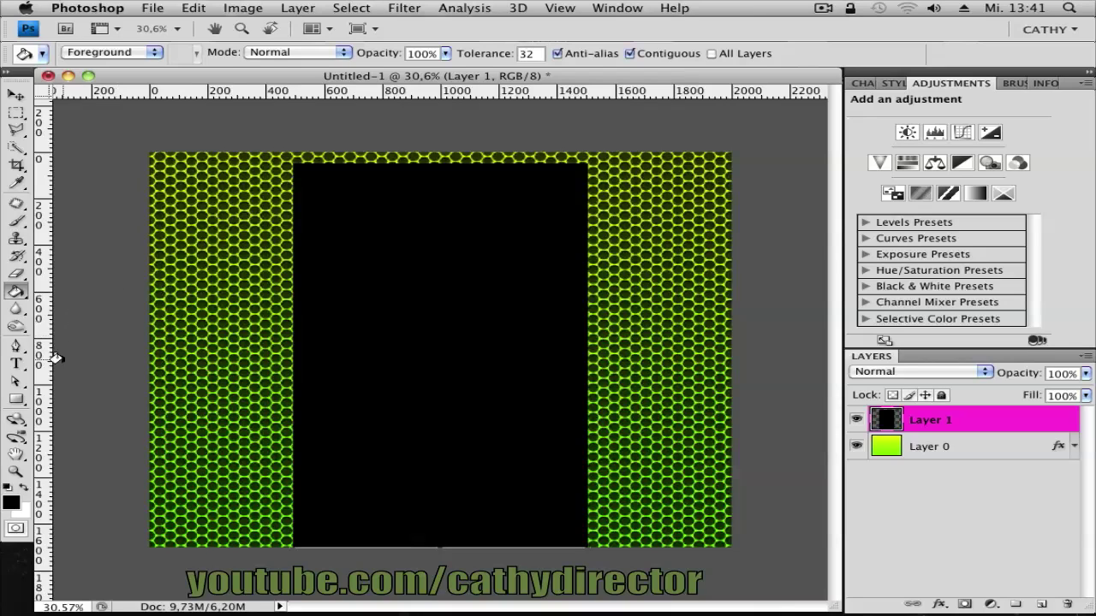
pyautogui.click(16, 363)
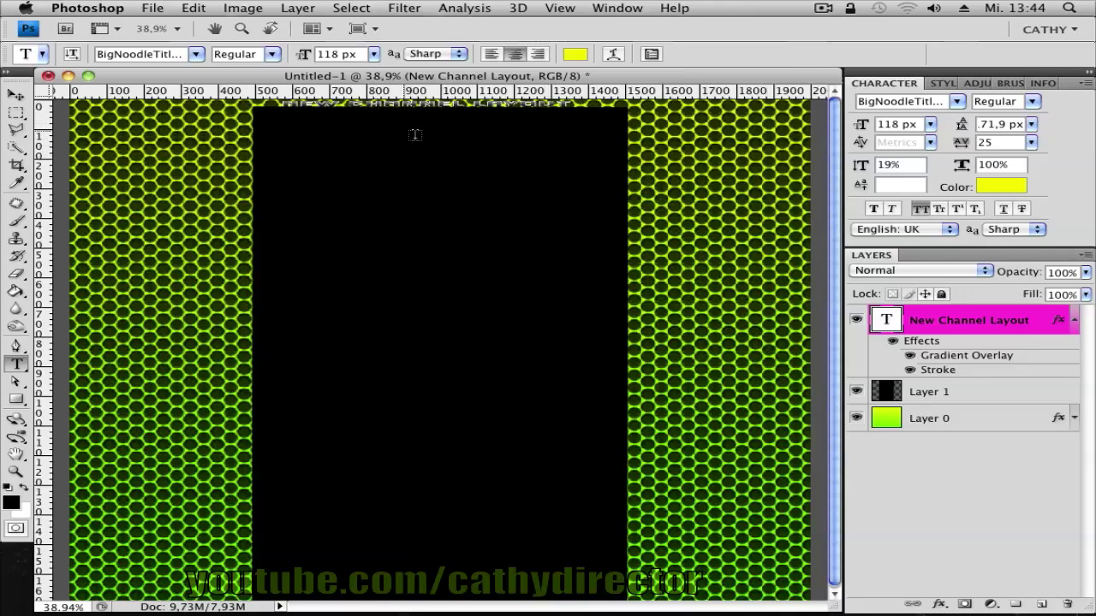
# Zoom in and out to check the 'New Channel Layout' title atop the black column.
pyautogui.scroll(2, 358, 108)
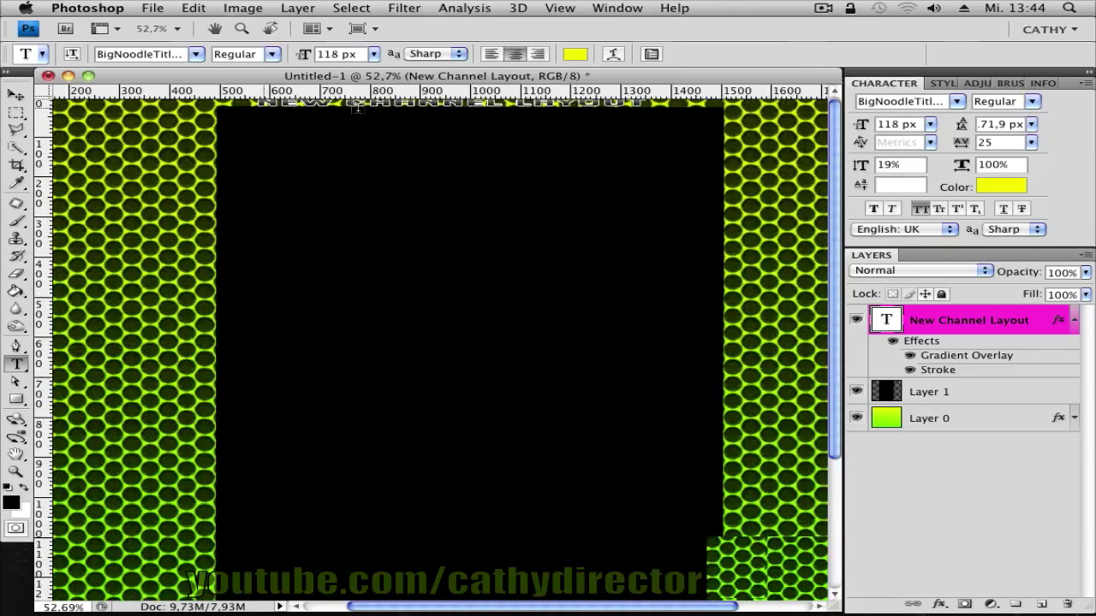
pyautogui.scroll(1, 358, 108)
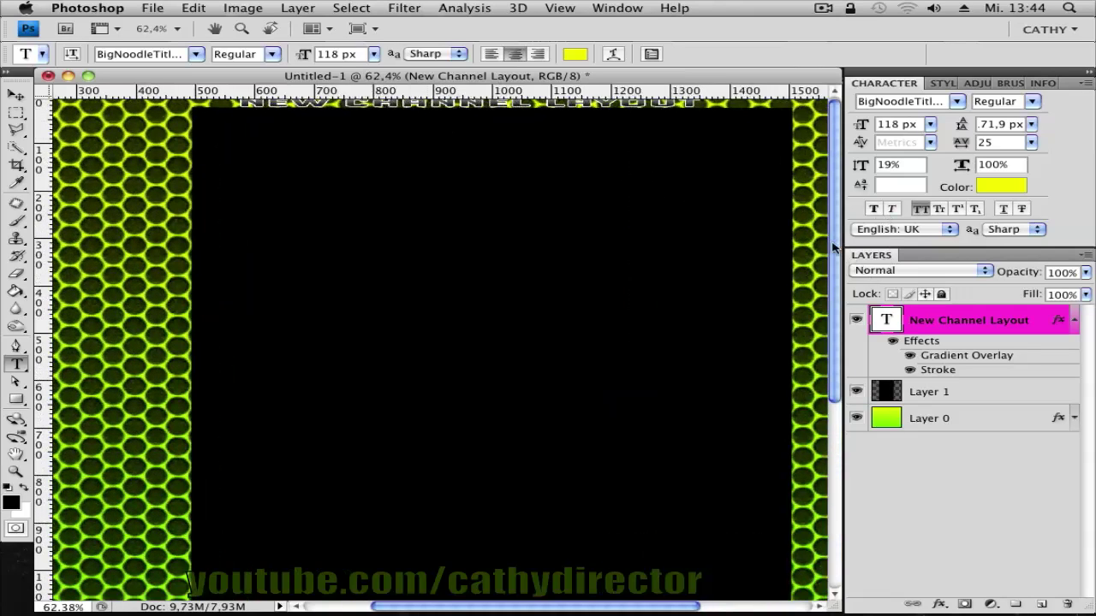
pyautogui.scroll(1, 835, 247)
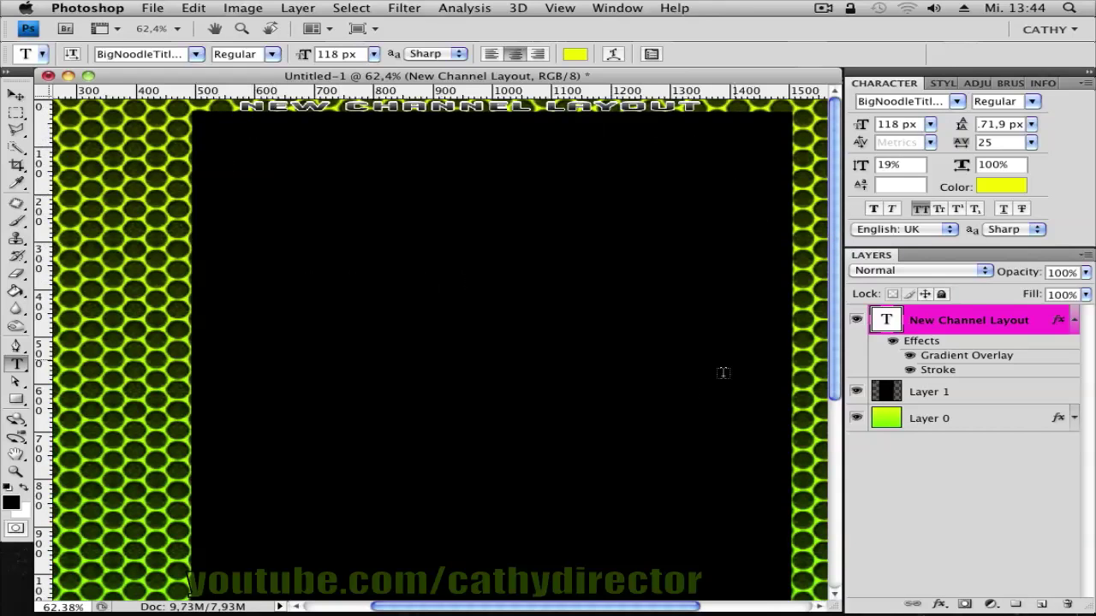
pyautogui.scroll(-1, 663, 397)
pyautogui.scroll(-2, 662, 398)
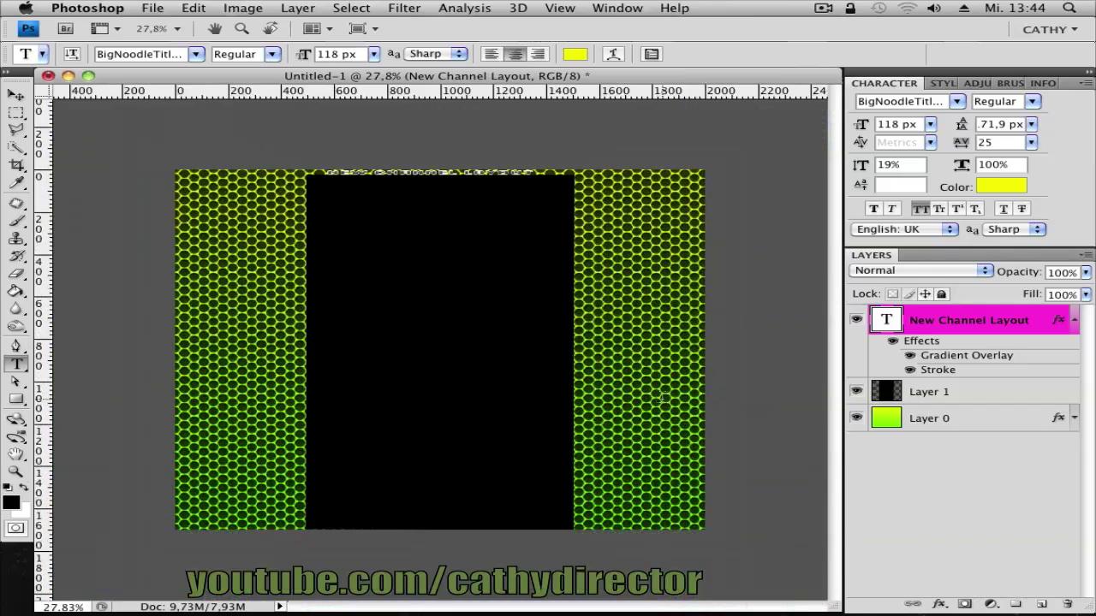